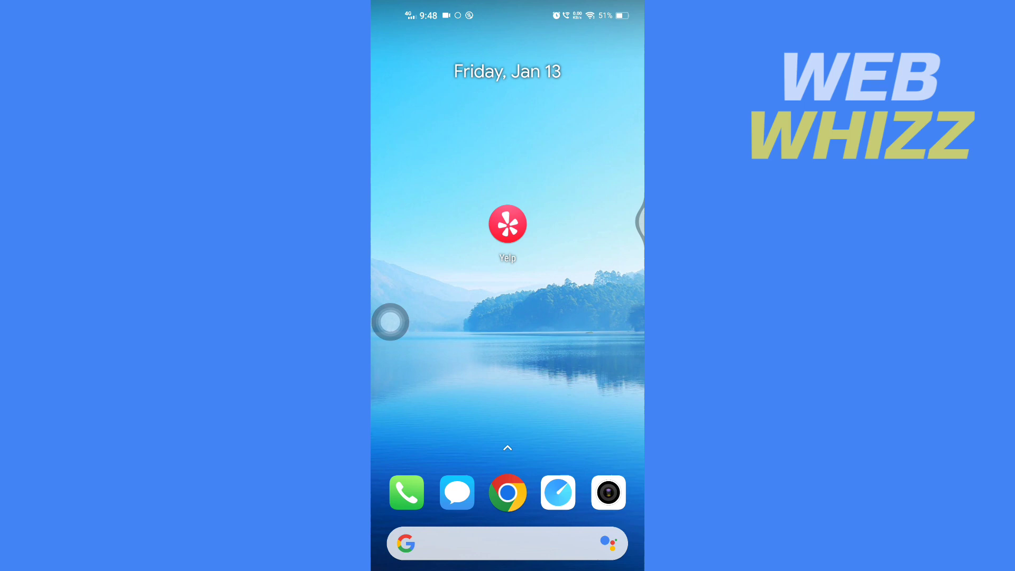
Launch Yelp and go to its More tab with account options
left_click(508, 224)
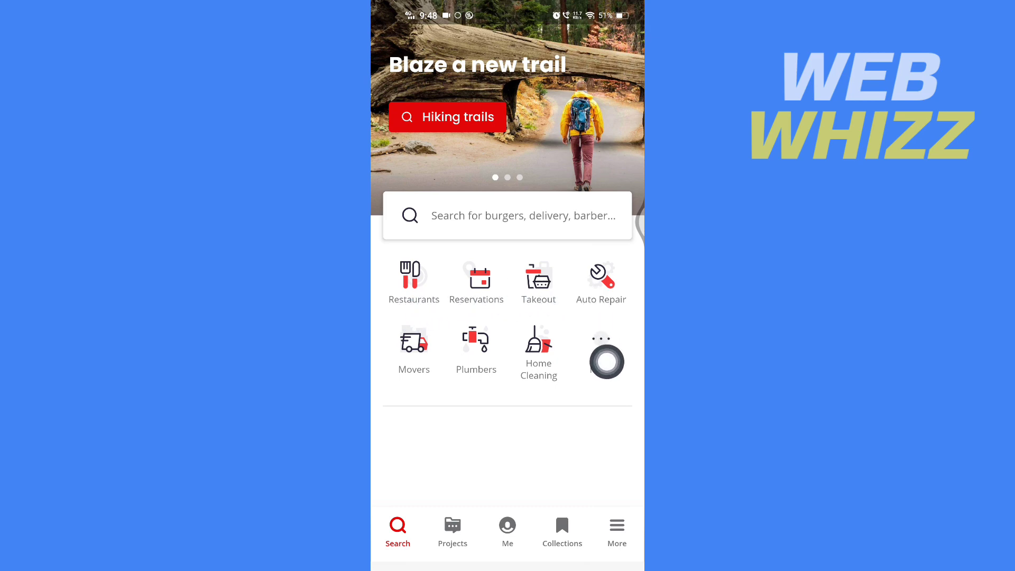
left_click(614, 530)
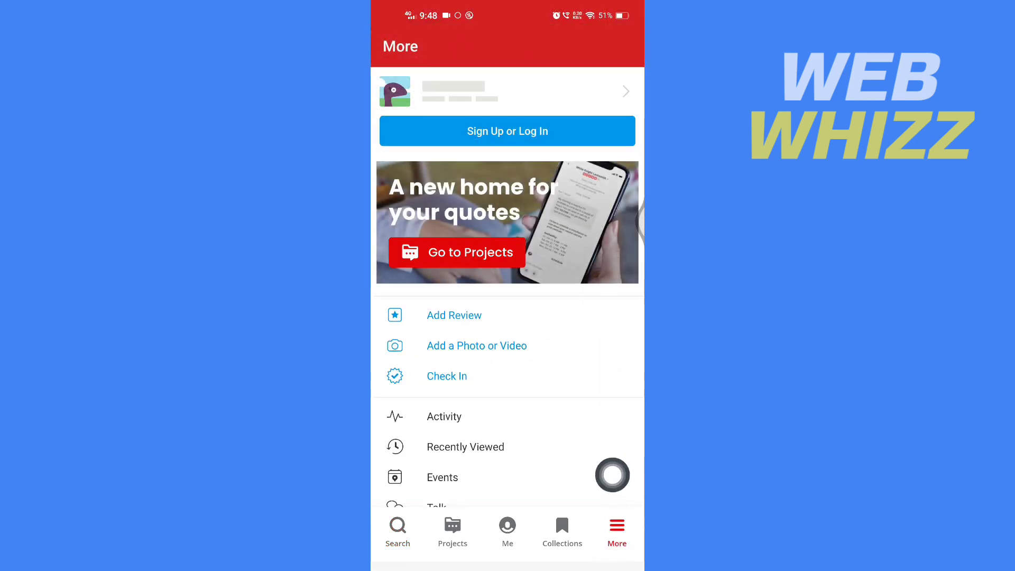
Choose Sign Up to start creating a new Yelp account
left_click(458, 138)
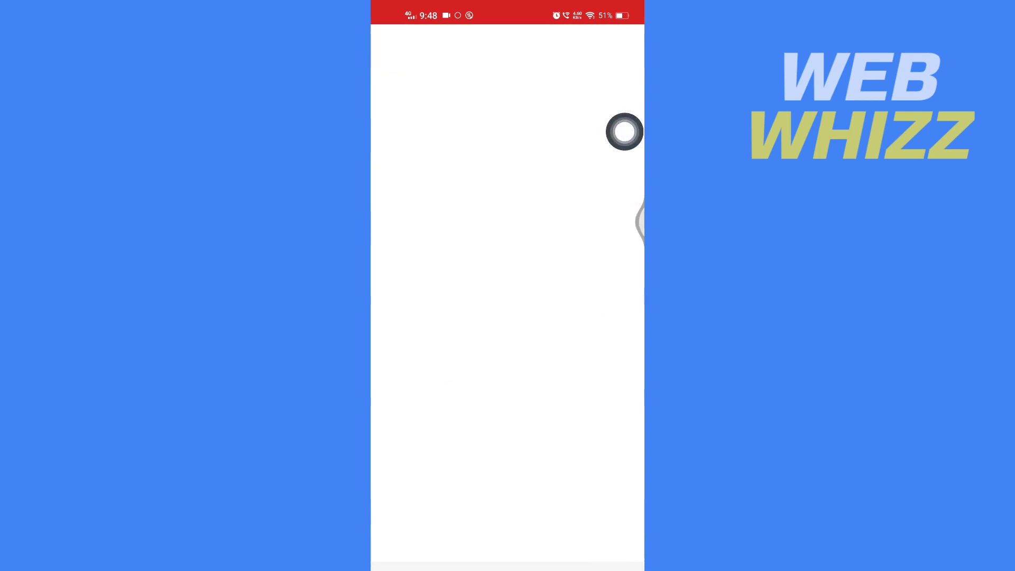